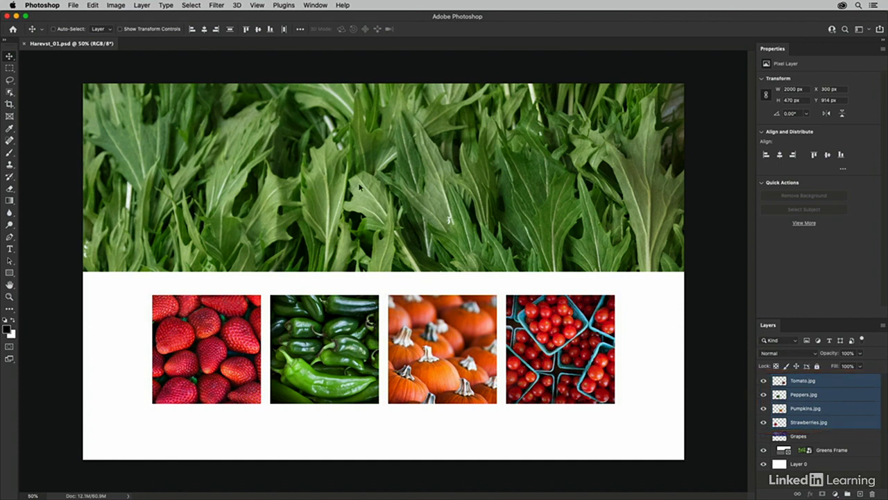
# Group the selected Tomato, Peppers, Pumpkins and Strawberries photo layers
pyautogui.click(142, 6)
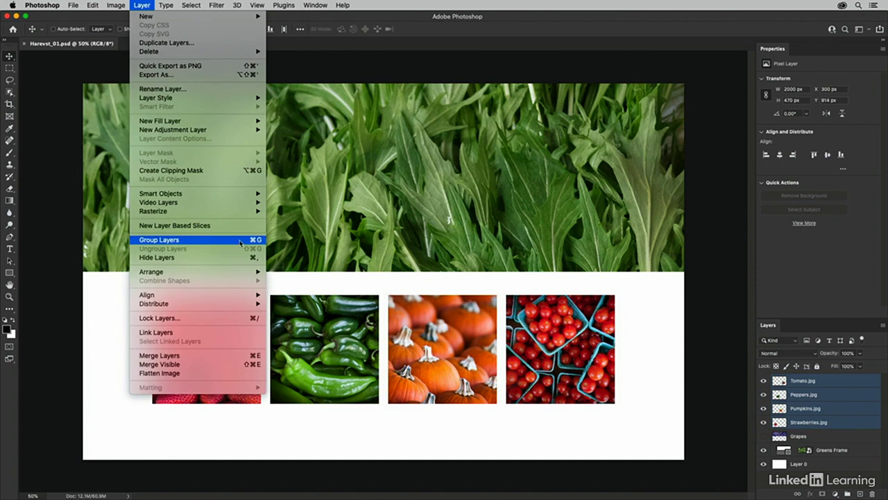
pyautogui.click(505, 265)
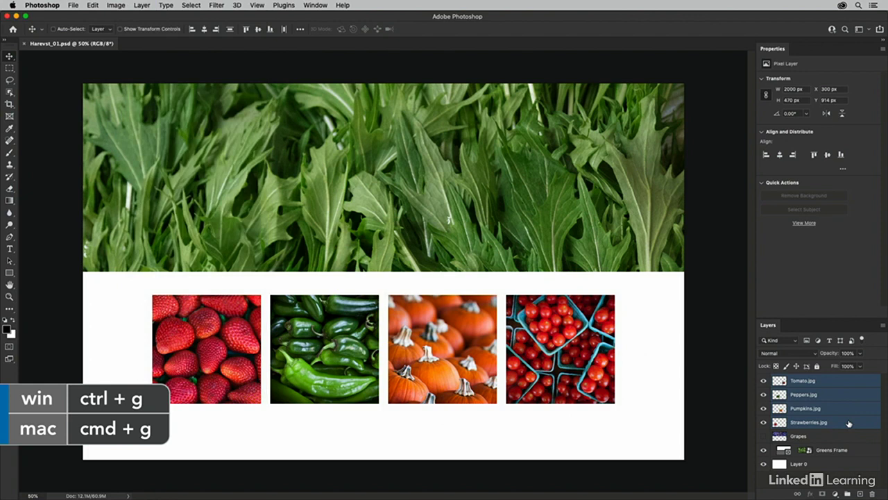
pyautogui.moveTo(849, 423); pyautogui.dragTo(849, 493)
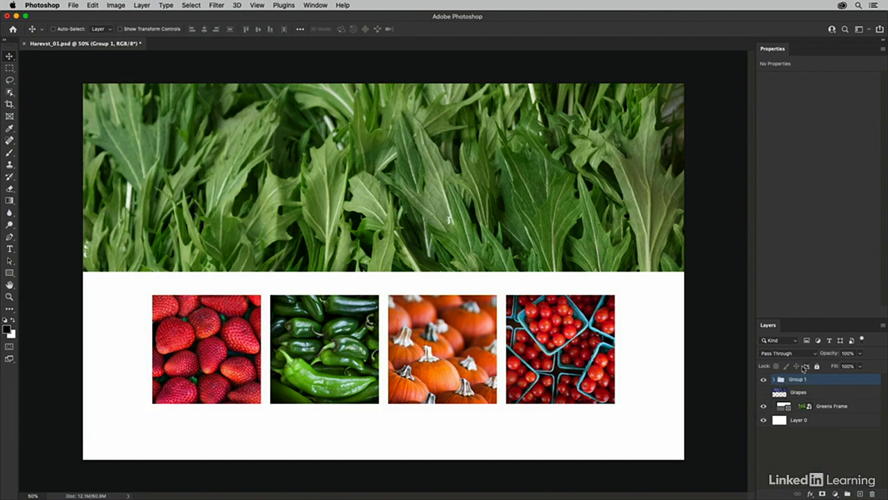
# Expand the new layer group and rename it Small Photos
pyautogui.click(774, 380)
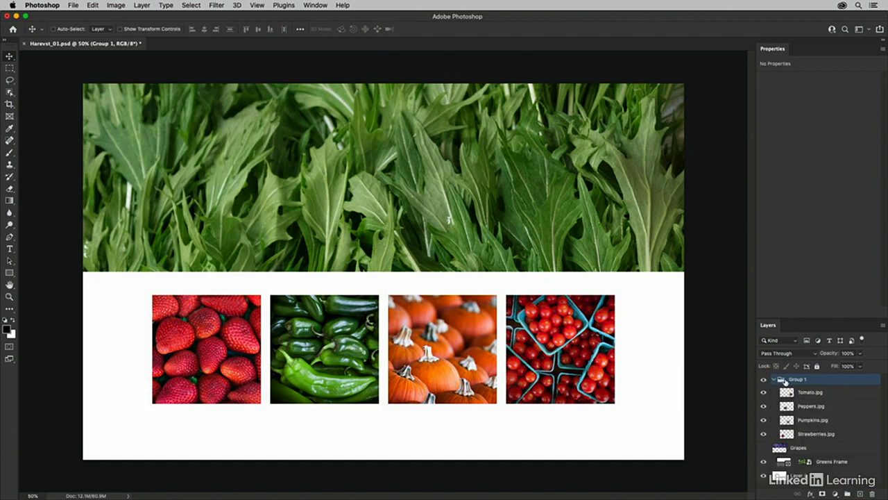
pyautogui.moveTo(802, 318); pyautogui.dragTo(802, 248)
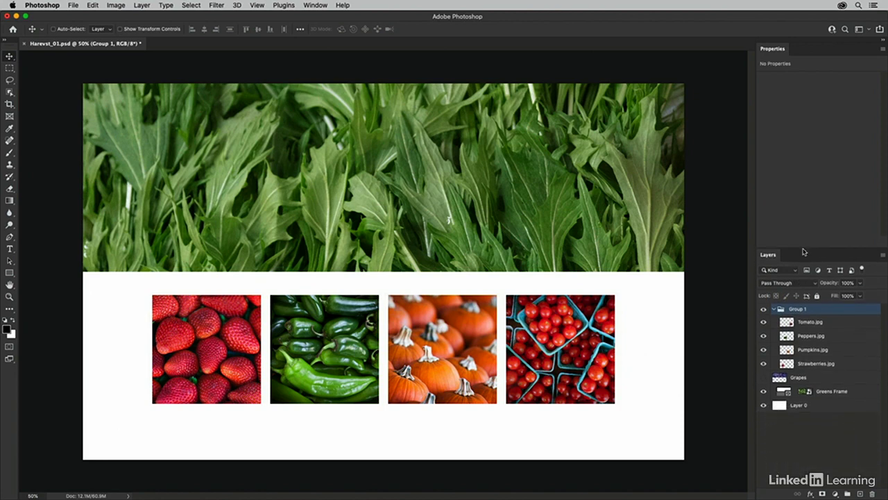
pyautogui.doubleClick(797, 309)
pyautogui.write('Small Photos')
pyautogui.press('Return')
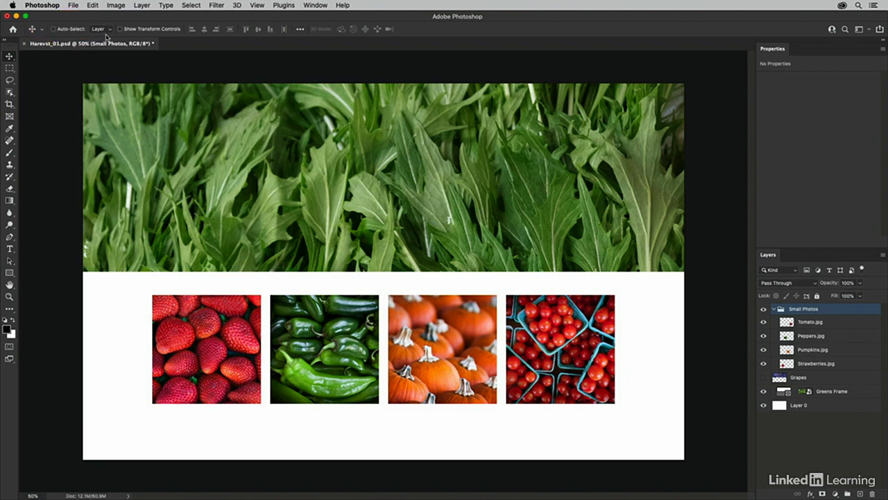
# Try to move the whole Small Photos group freehand down and to the right, and undo the move
pyautogui.click(109, 31)
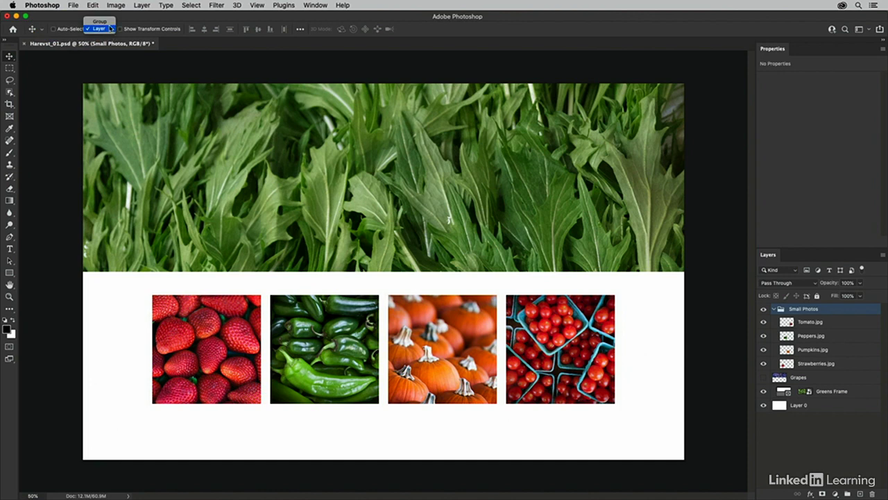
pyautogui.click(109, 29)
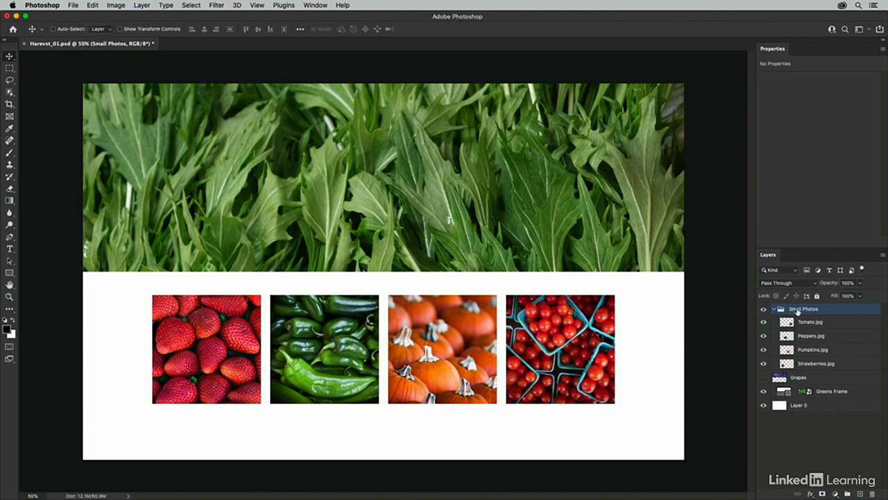
pyautogui.moveTo(433, 336); pyautogui.dragTo(453, 361)
pyautogui.press('super+z')
# Nudge the Small Photos group slightly up and back down in fine increments so it sits lower in the white area
pyautogui.press('Up')
pyautogui.press('Up')
pyautogui.press('Up')
pyautogui.press('Up')
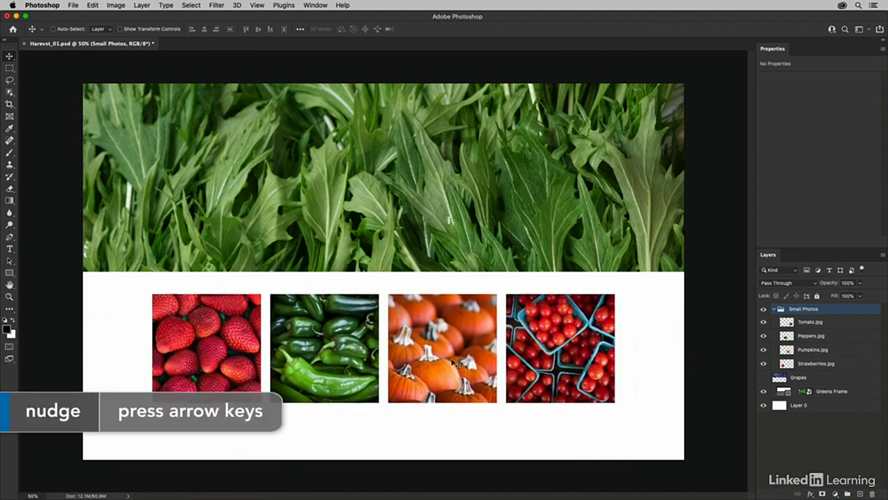
pyautogui.press('Down')
pyautogui.press('Down')
pyautogui.press('Down')
pyautogui.press('Down')
pyautogui.press('Down')
pyautogui.press('Down')
pyautogui.press('Down')
pyautogui.press('Down')
pyautogui.press('Down')
pyautogui.press('Down')
pyautogui.press('Down')
pyautogui.press('Down')
pyautogui.press('Down')
pyautogui.press('Down')
pyautogui.press('Down')
pyautogui.press('Down')
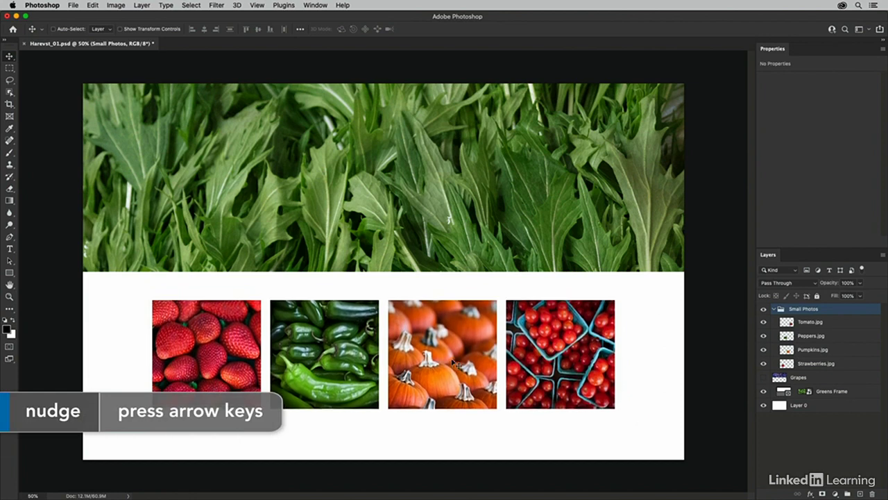
pyautogui.press('Down')
pyautogui.press('Down')
pyautogui.press('Down')
pyautogui.press('Down')
pyautogui.press('Down')
pyautogui.press('Down')
pyautogui.press('Down')
pyautogui.press('Down')
# Shift the Small Photos group up and back down with large nudges, settling it slightly lower in the white area
pyautogui.hotkey('shift', 'Up')
pyautogui.hotkey('shift', 'Up')
pyautogui.hotkey('shift', 'Up')
pyautogui.hotkey('shift', 'Up')
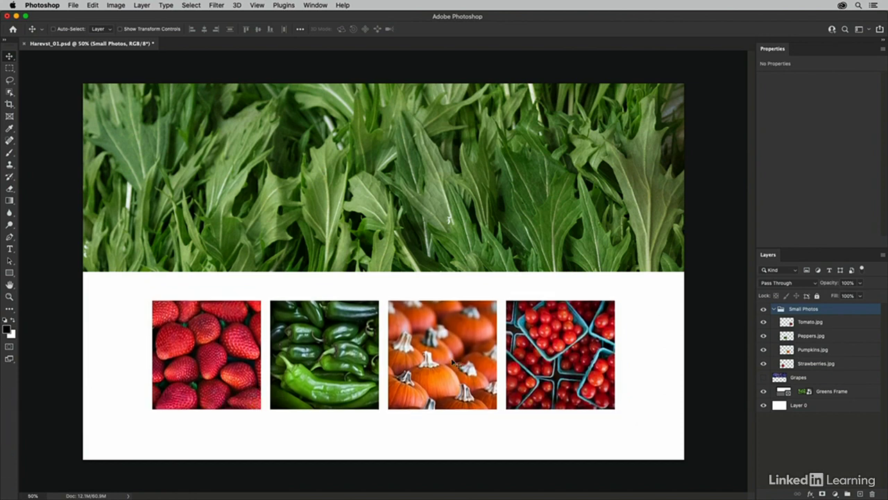
pyautogui.hotkey('shift', 'Down')
pyautogui.hotkey('shift', 'Down')
pyautogui.hotkey('shift', 'Down')
pyautogui.hotkey('shift', 'Down')
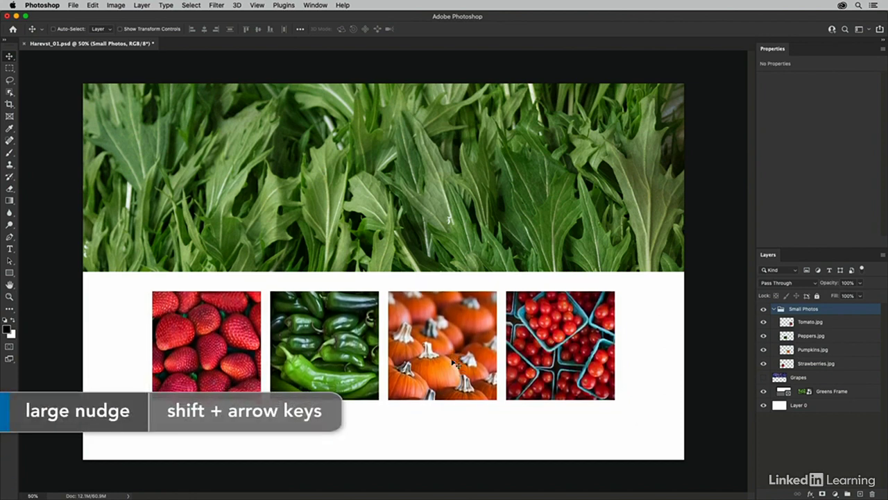
pyautogui.hotkey('shift', 'Down')
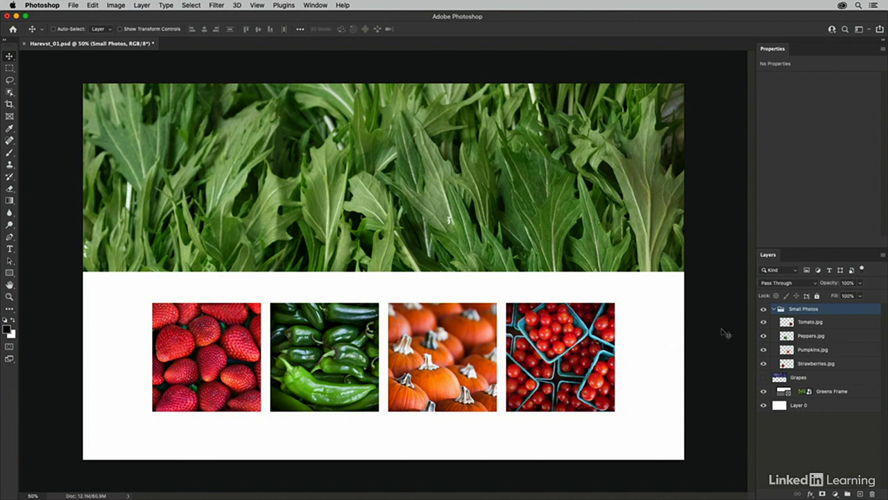
# Collapse and re-expand the Small Photos group, and make the Grapes layer visible
pyautogui.click(774, 309)
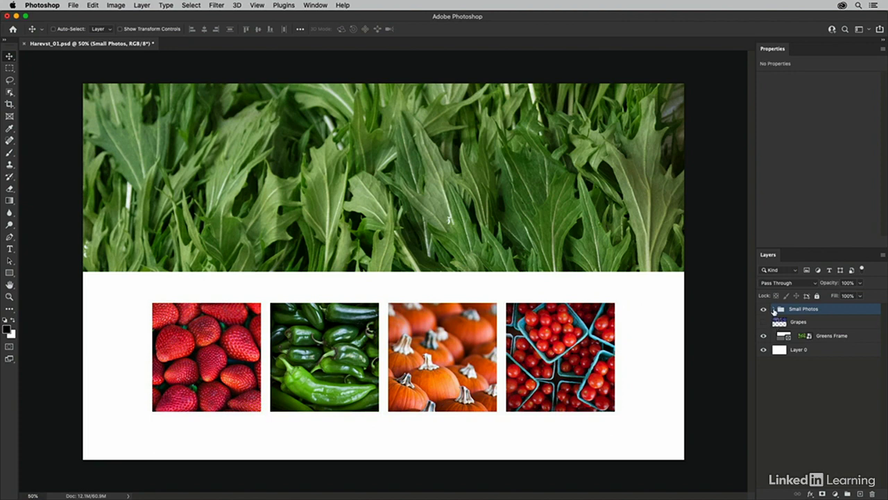
pyautogui.click(774, 310)
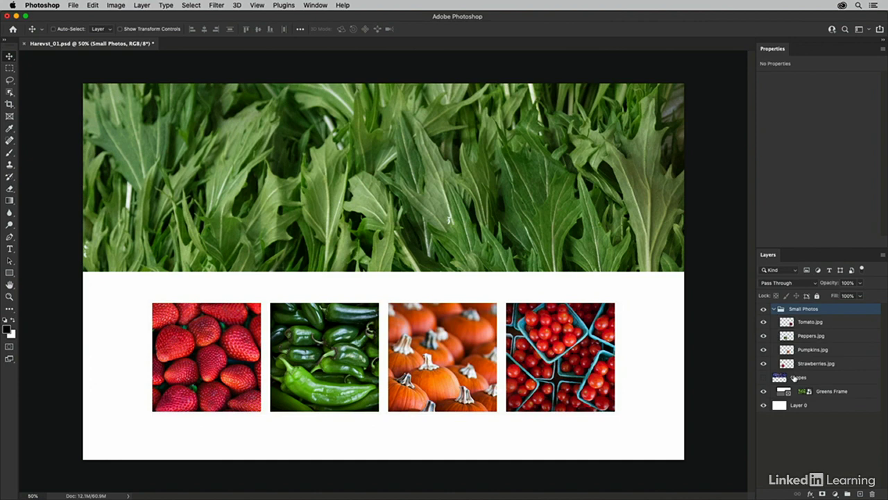
pyautogui.click(763, 378)
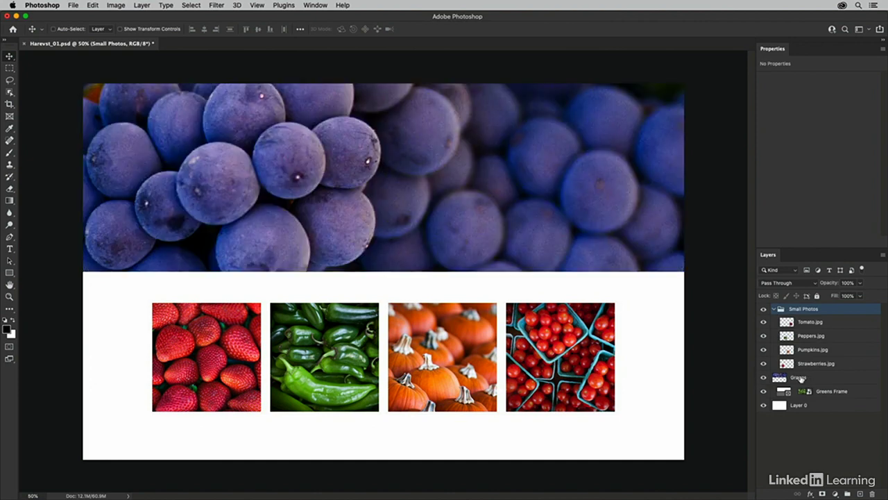
# Move the Grapes layer above the Small Photos group and back below it, and collapse the group
pyautogui.moveTo(800, 378); pyautogui.dragTo(793, 307)
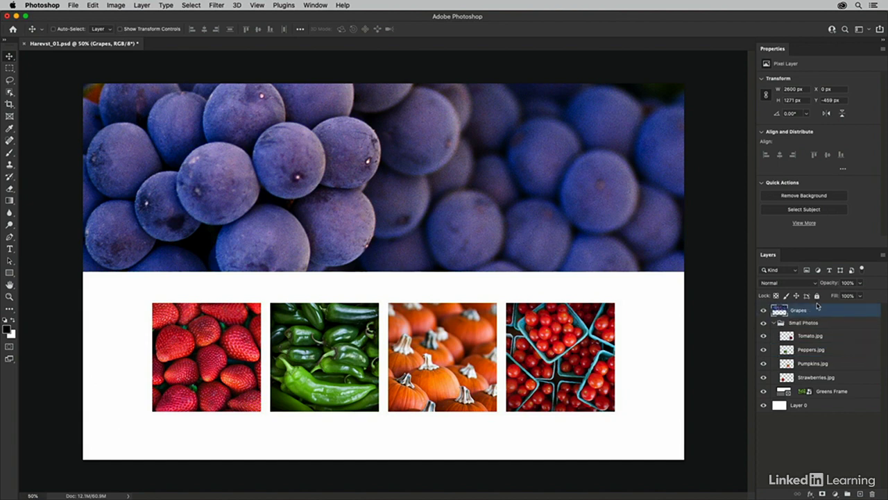
pyautogui.moveTo(818, 313); pyautogui.dragTo(794, 383)
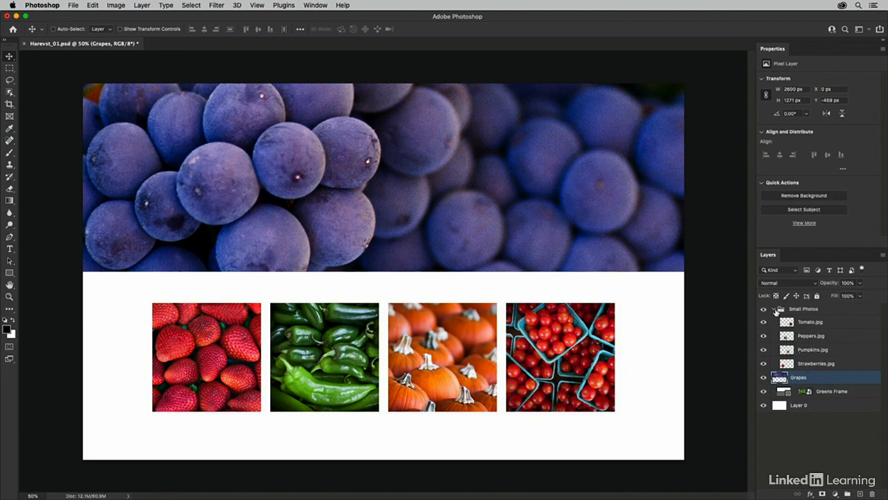
pyautogui.click(773, 311)
pyautogui.click(773, 309)
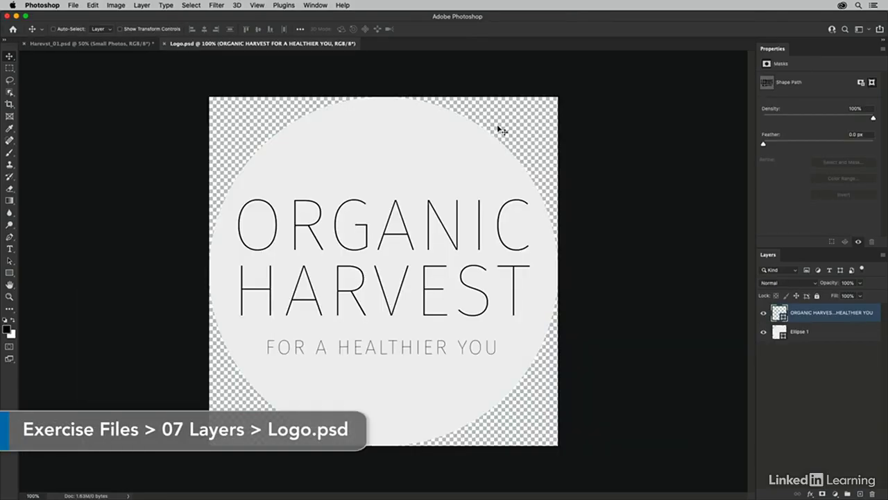
# Group the text layer and the Ellipse 1 layer in Logo.psd and name the group logo
pyautogui.click(764, 313)
pyautogui.click(764, 314)
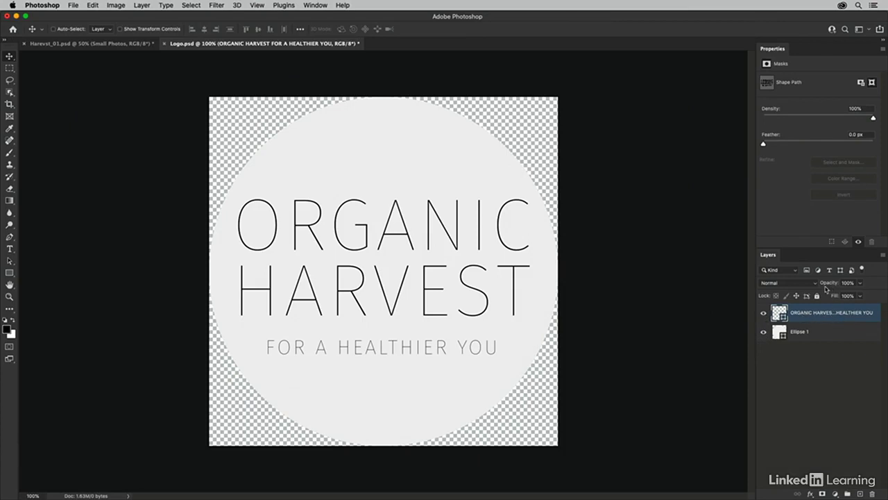
pyautogui.keyDown('shift'); pyautogui.click(820, 333); pyautogui.keyUp('shift')
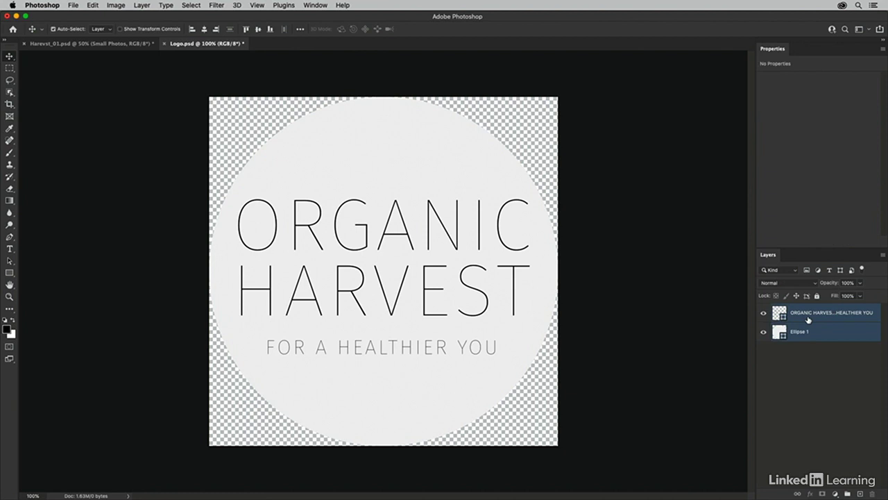
pyautogui.press('super+g')
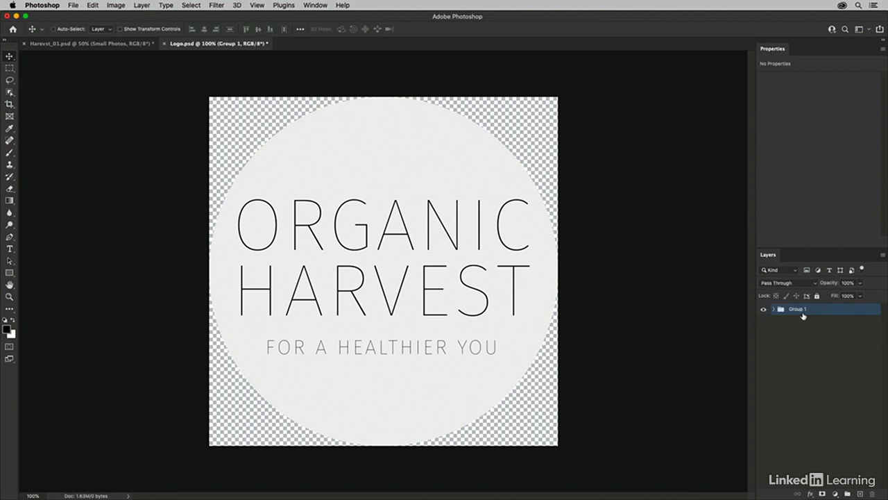
pyautogui.doubleClick(800, 312)
pyautogui.press('BackSpace')
pyautogui.press('Return')
# Tile the Harevst_01.psd and Logo.psd documents side by side
pyautogui.press('super+shift+t')
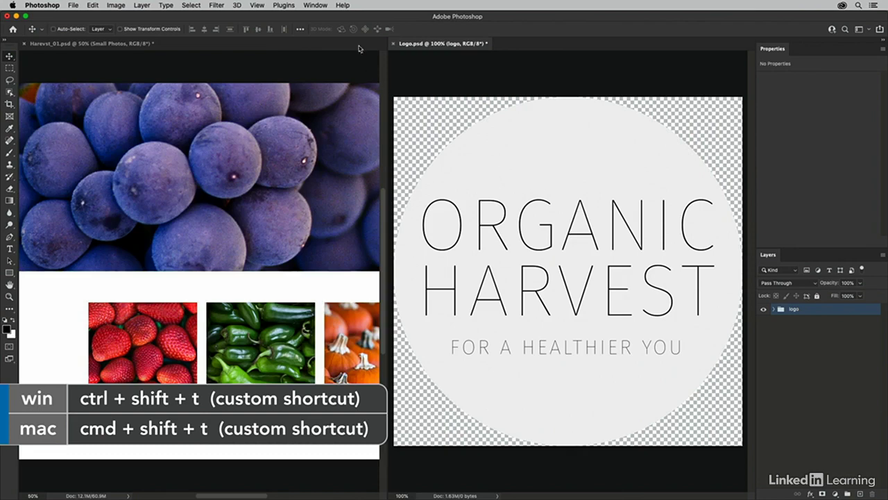
pyautogui.click(320, 5)
pyautogui.moveTo(327, 16)
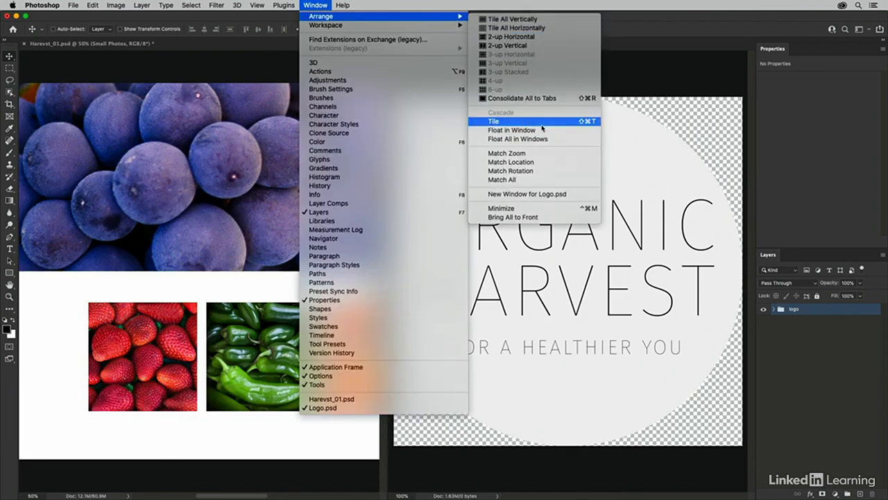
pyautogui.click(542, 124)
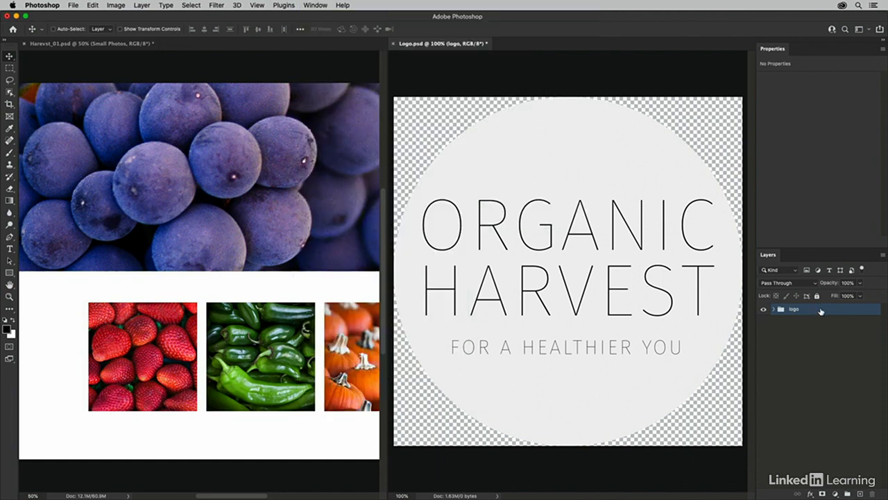
# Copy the logo group into the center of Harevst_01.psd and close Logo.psd without saving
pyautogui.moveTo(821, 311); pyautogui.dragTo(308, 206)
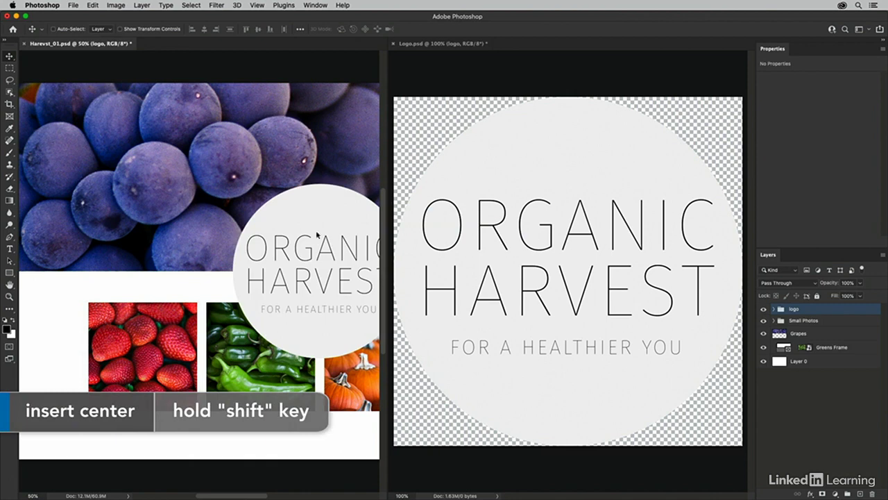
pyautogui.click(394, 43)
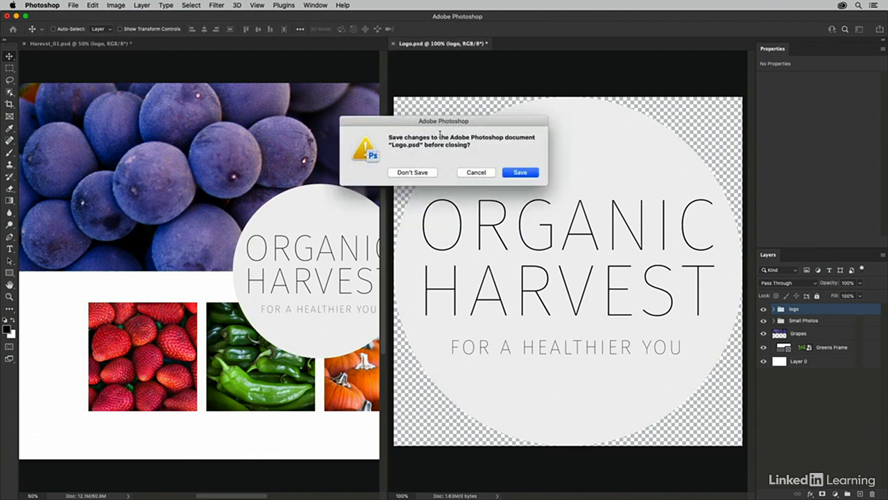
pyautogui.click(422, 173)
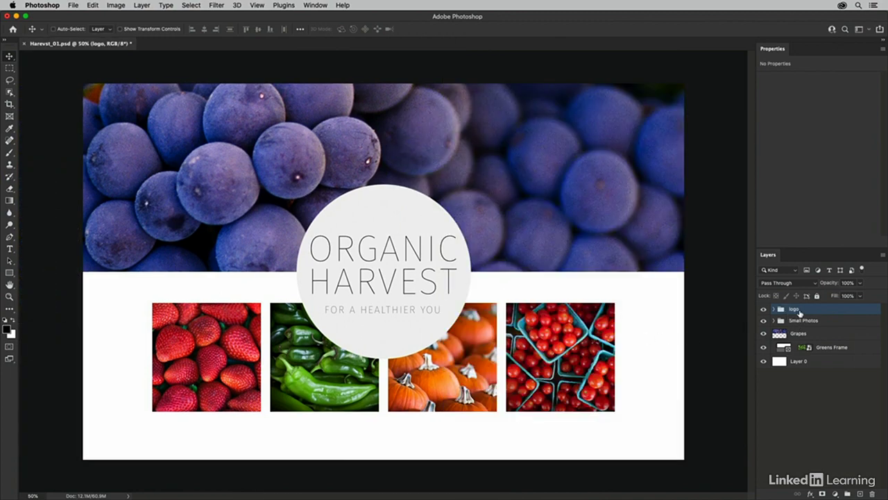
# Move the logo group up onto the grapes photo and scale it from its center to about 81%
pyautogui.moveTo(364, 302); pyautogui.dragTo(359, 213)
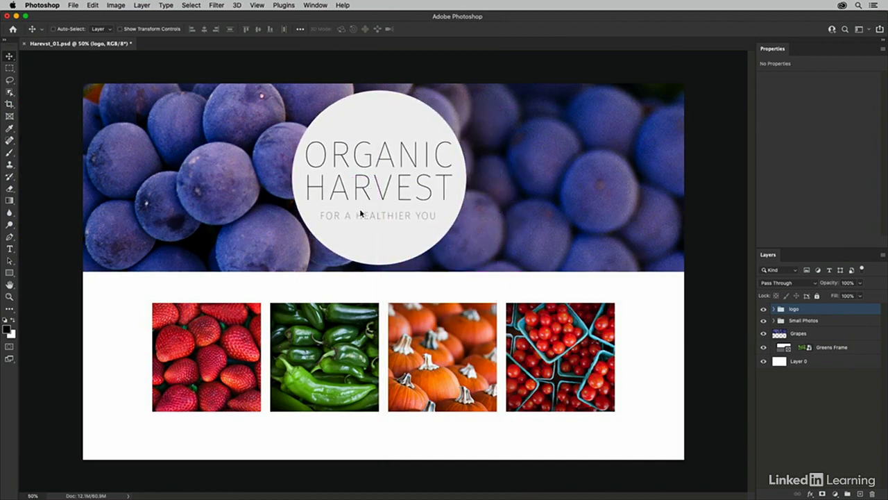
pyautogui.click(93, 5)
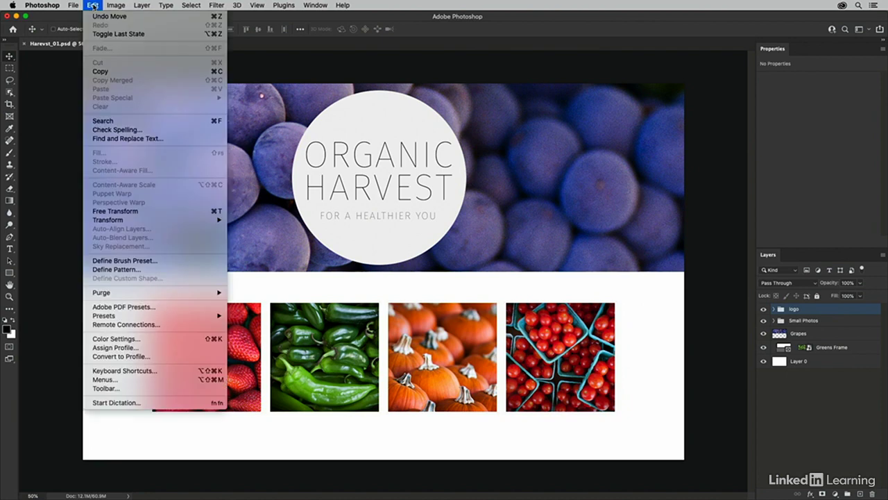
pyautogui.click(150, 213)
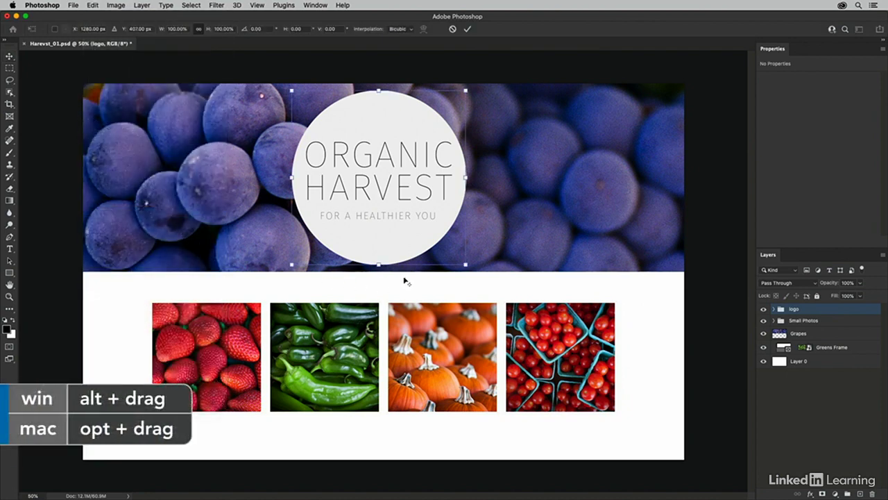
pyautogui.moveTo(466, 265); pyautogui.dragTo(445, 252)
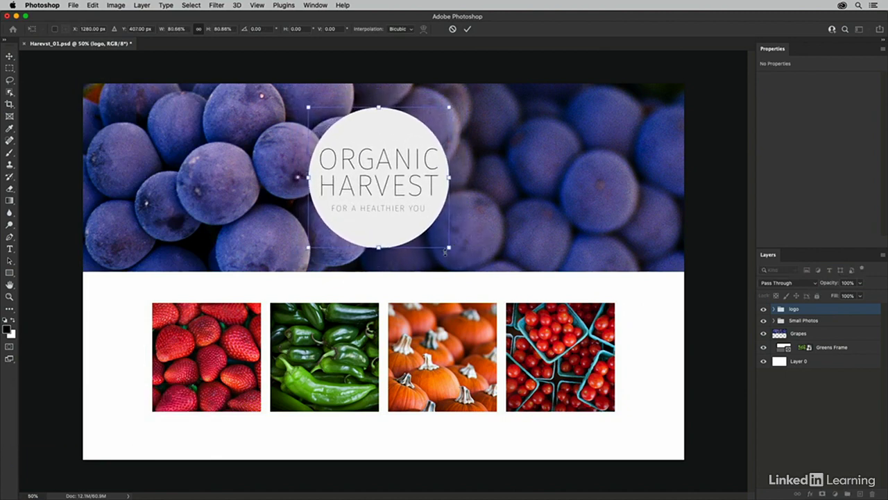
pyautogui.click(467, 30)
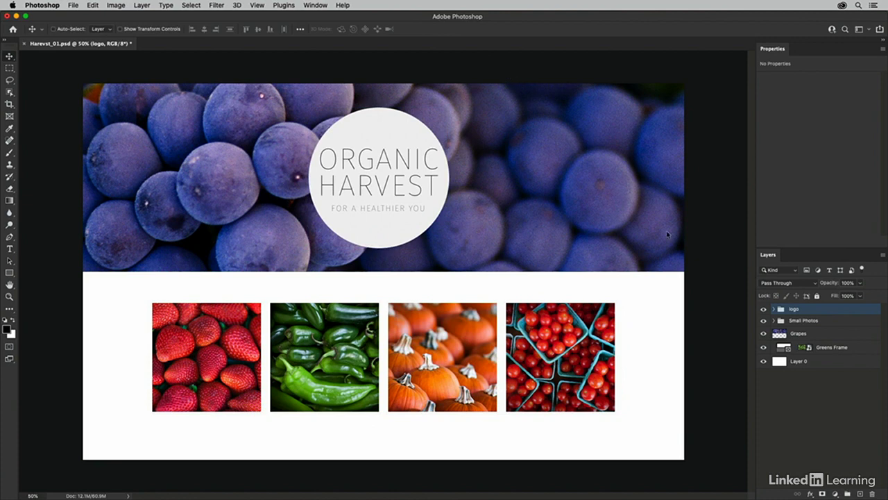
# Reduce the opacity of the Ellipse 1 layer inside the logo group to 50%, and adjust it to 59%
pyautogui.click(774, 310)
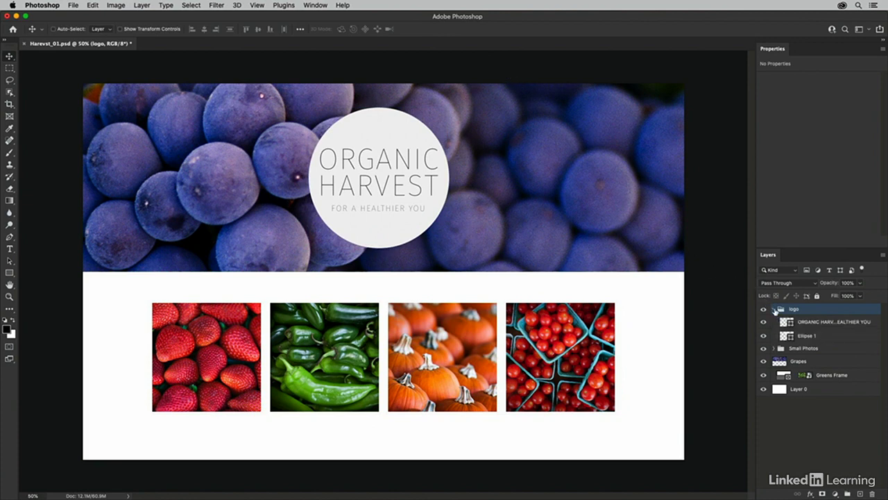
pyautogui.click(806, 335)
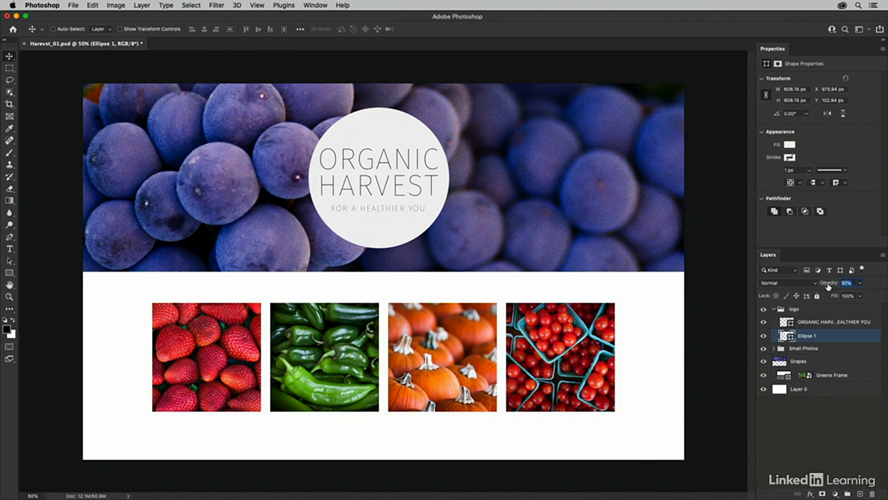
pyautogui.moveTo(824, 287)
pyautogui.mouseDown()
pyautogui.moveTo(803, 285)
pyautogui.moveTo(832, 287)
pyautogui.mouseUp()
pyautogui.click(851, 284)
pyautogui.write('50')
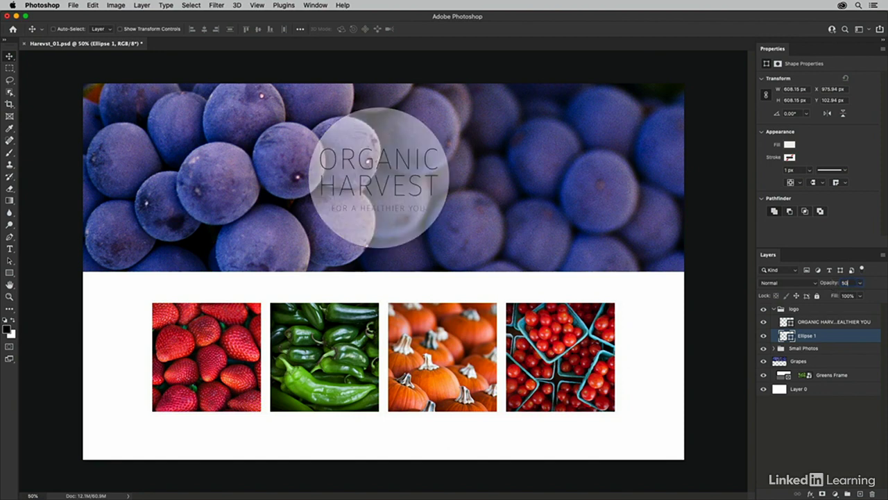
pyautogui.click(861, 287)
pyautogui.moveTo(861, 296)
pyautogui.mouseDown()
pyautogui.moveTo(847, 296)
pyautogui.moveTo(865, 296)
pyautogui.mouseUp()
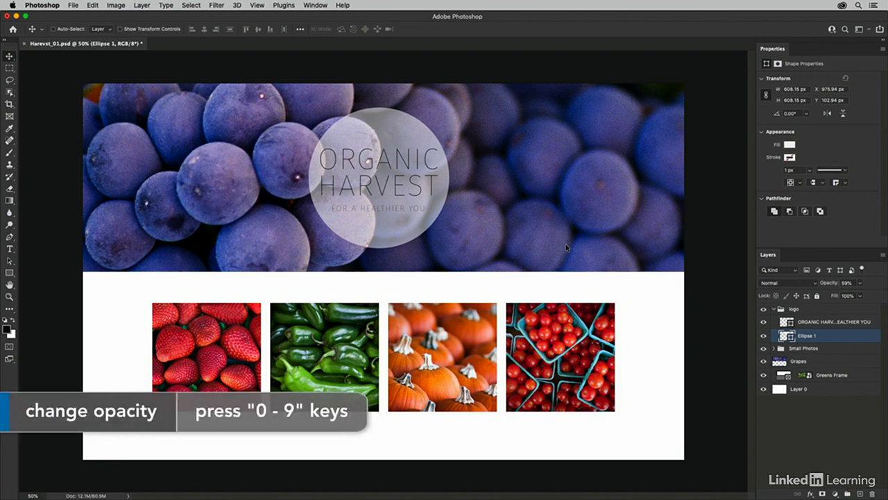
# Try opacities of 70% and 65% on the Ellipse 1 layer
pyautogui.press('7')
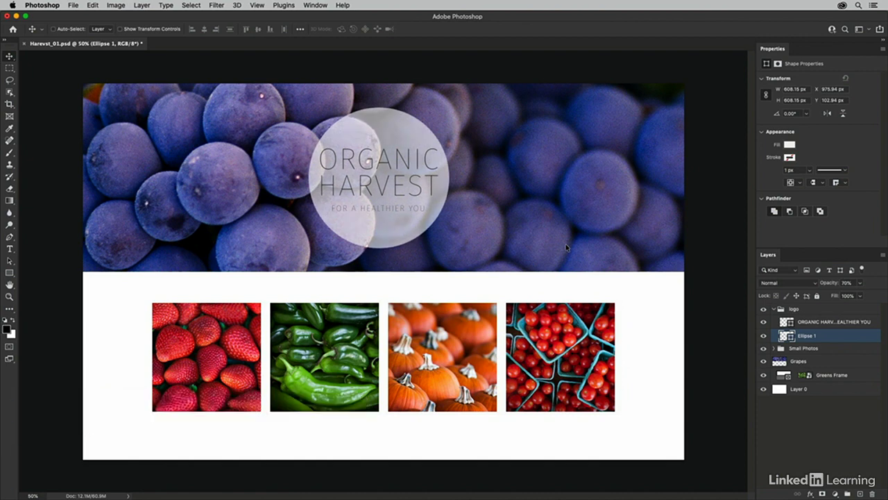
pyautogui.press('6')
pyautogui.press('5')
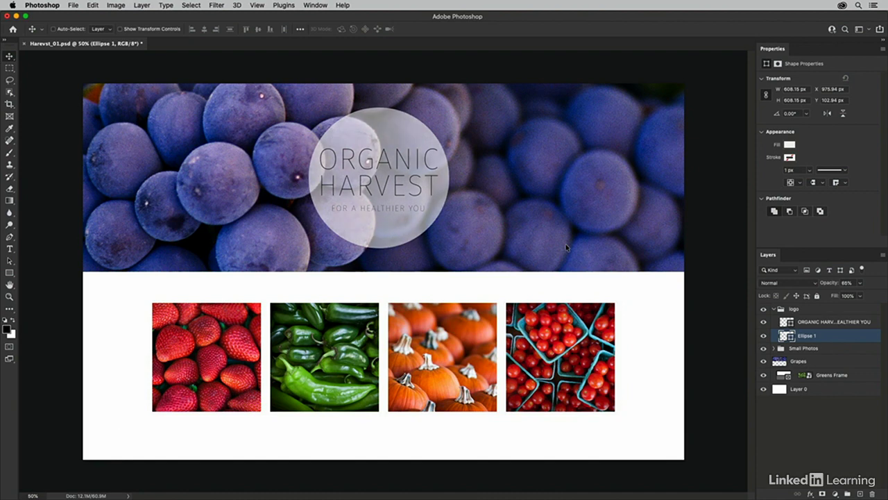
# Return the Ellipse 1 layer to 100% opacity and set the whole logo group's opacity to 80%
pyautogui.press('0')
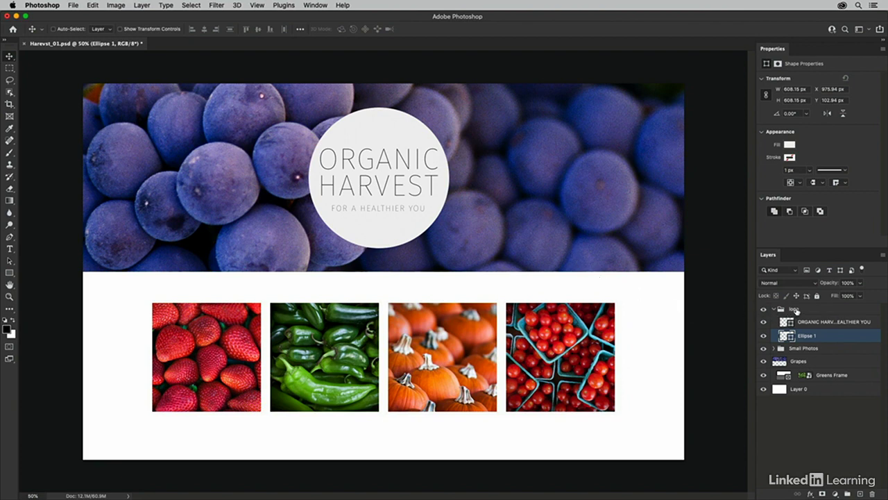
pyautogui.click(796, 310)
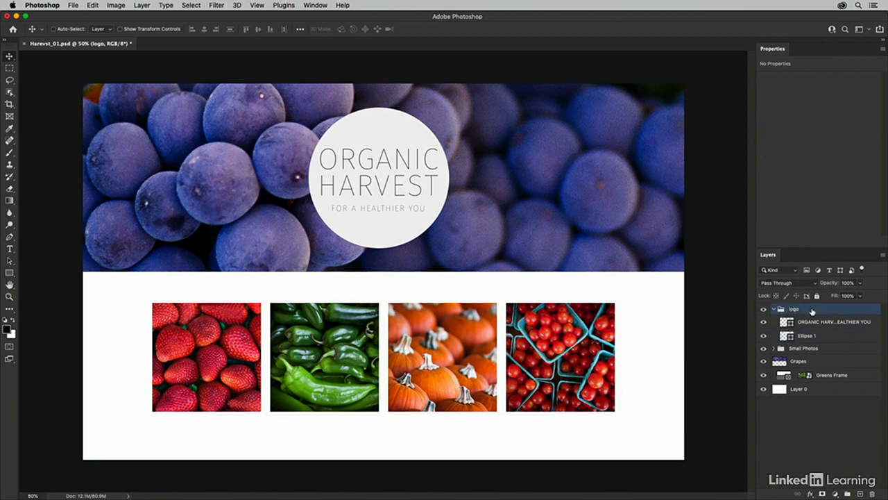
pyautogui.press('8')
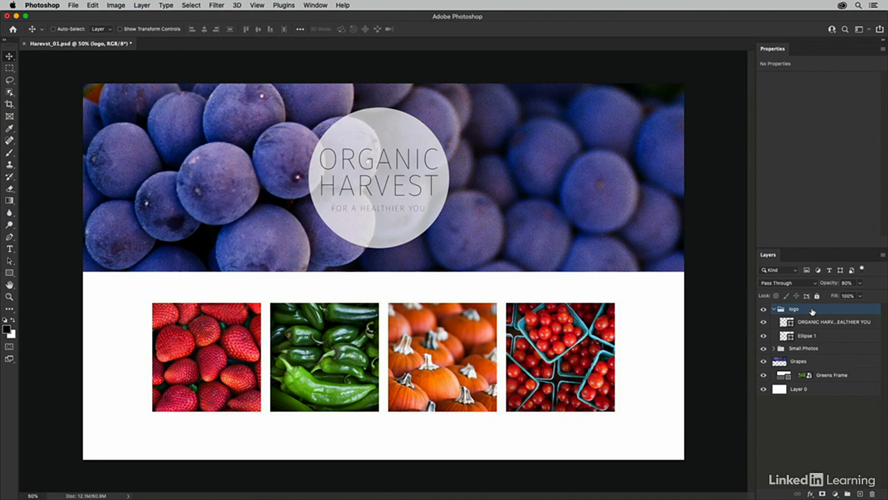
# Mask the Tomato.jpg layer in the Small Photos group with a circular frame spanning the full width of the tomato photo
pyautogui.click(774, 348)
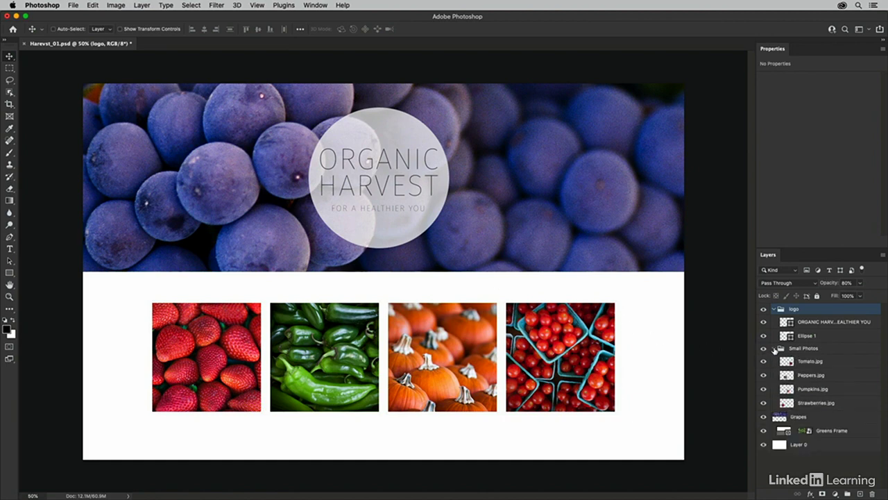
pyautogui.click(810, 361)
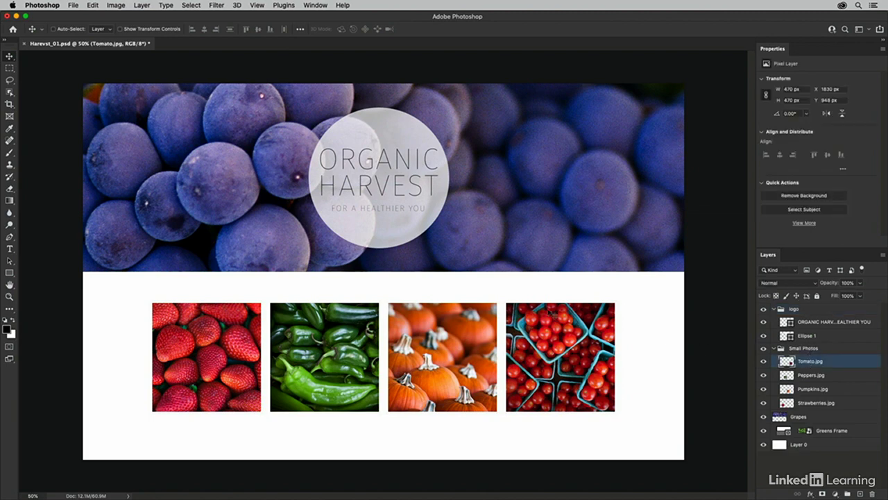
pyautogui.click(11, 117)
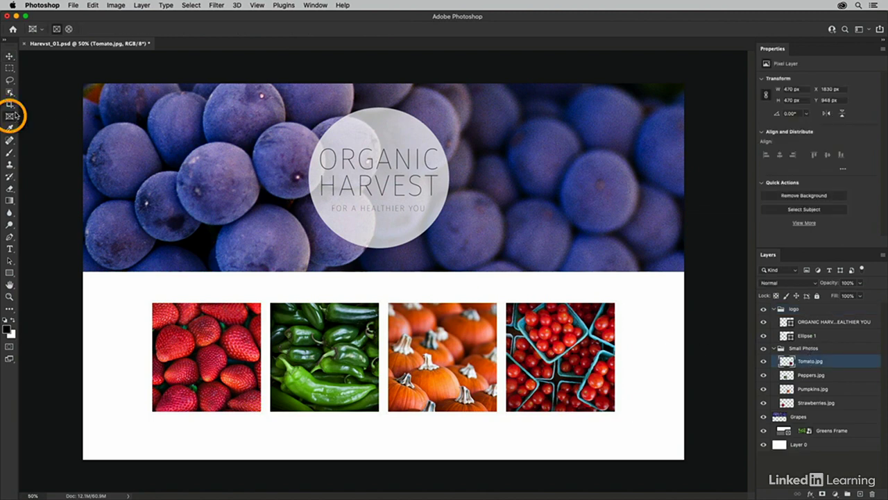
pyautogui.click(69, 29)
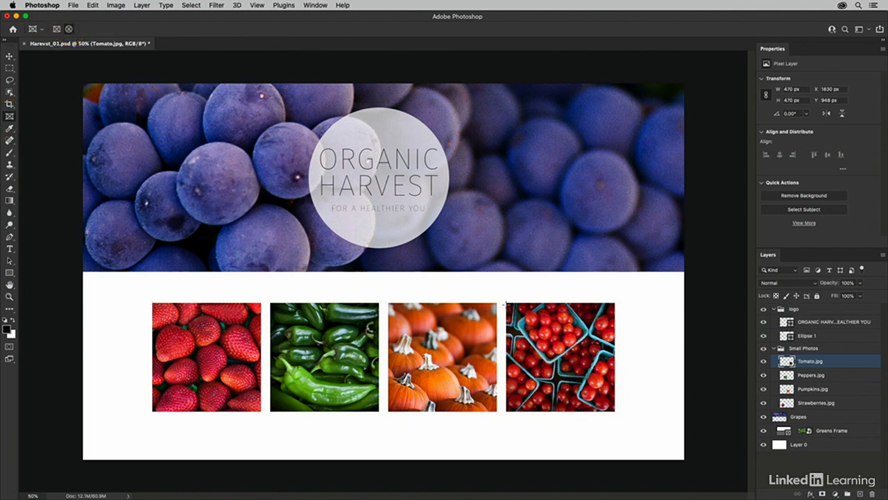
pyautogui.moveTo(505, 302); pyautogui.dragTo(616, 412)
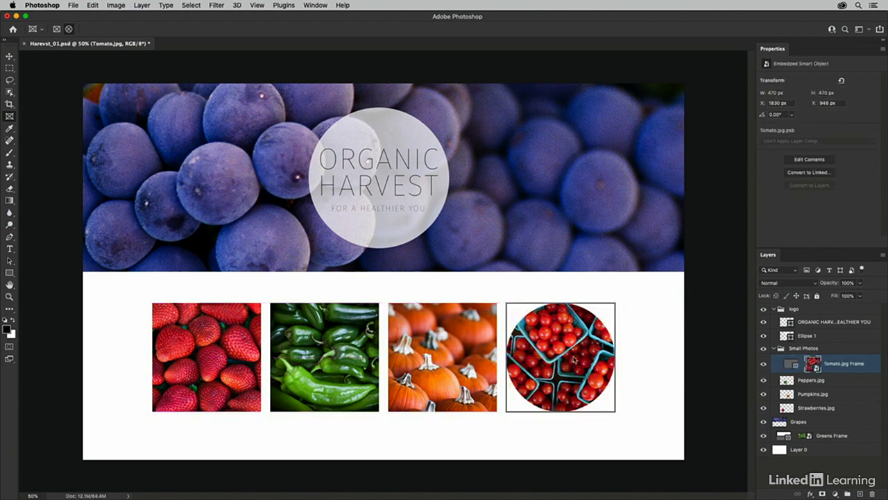
# Mask the Peppers.jpg and Strawberries.jpg layers with circular frames that each span their full photo
pyautogui.click(782, 384)
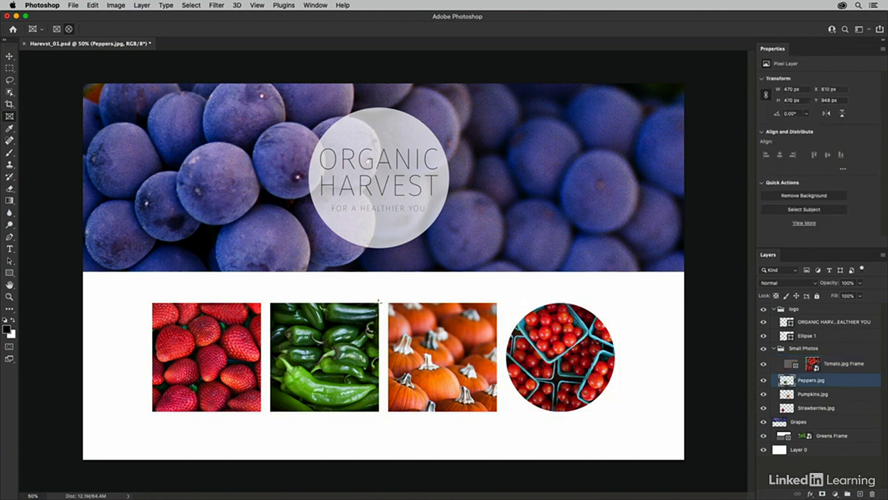
pyautogui.moveTo(379, 301); pyautogui.dragTo(272, 412)
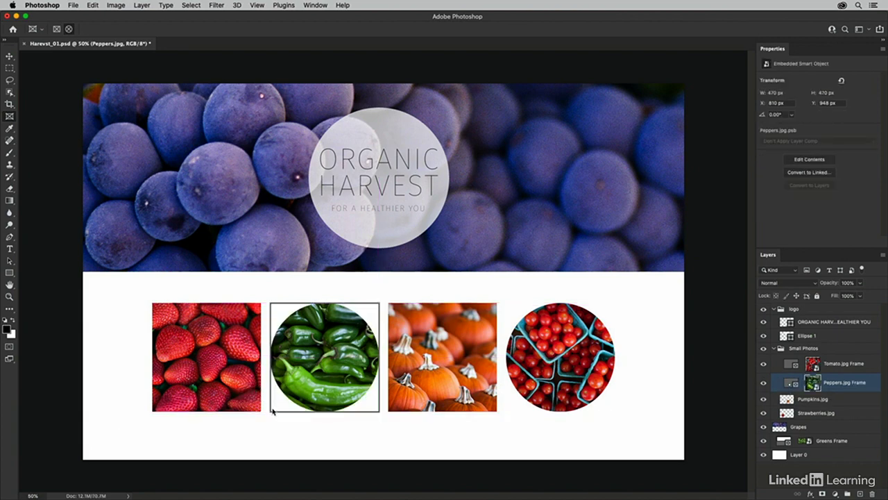
pyautogui.rightClick(211, 381)
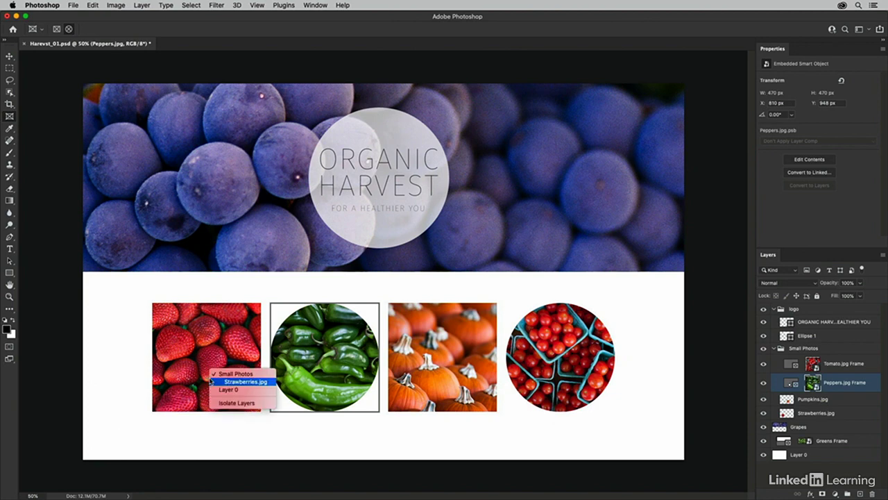
pyautogui.click(236, 382)
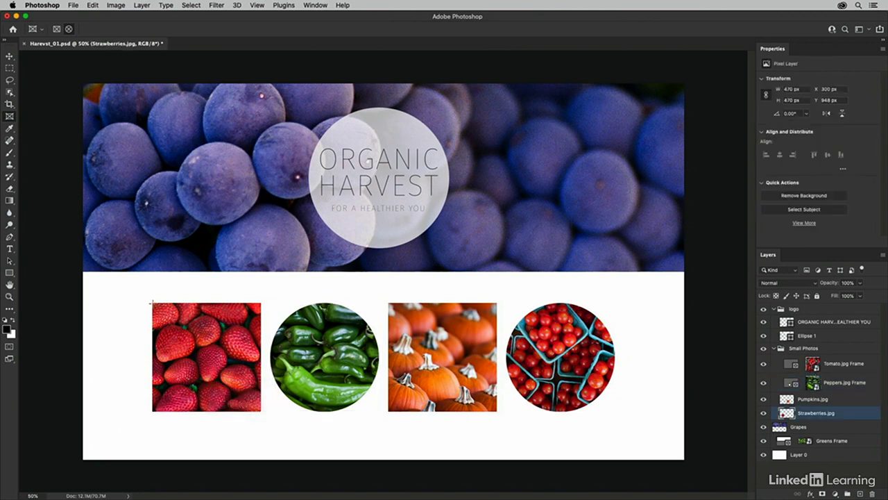
pyautogui.moveTo(152, 303); pyautogui.dragTo(261, 412)
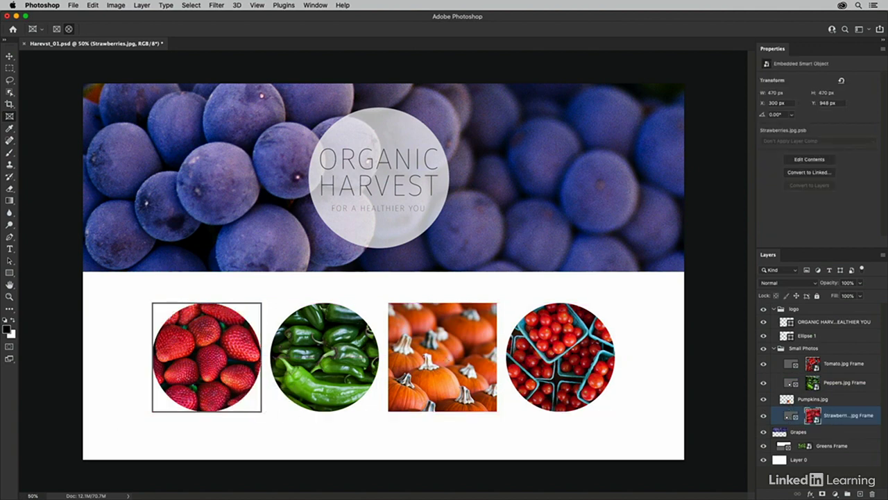
# Mask the Pumpkins.jpg layer with a circular frame spanning the full pumpkin photo
pyautogui.rightClick(436, 351)
pyautogui.click(441, 365)
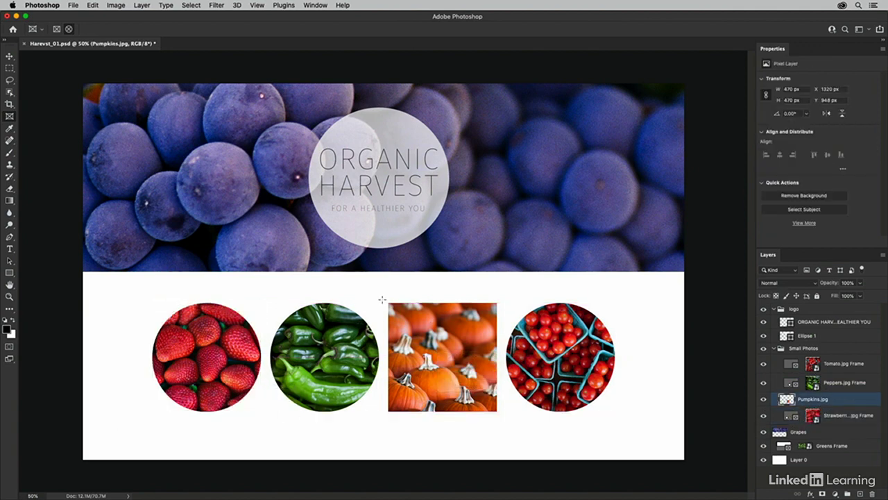
pyautogui.moveTo(388, 303); pyautogui.dragTo(498, 412)
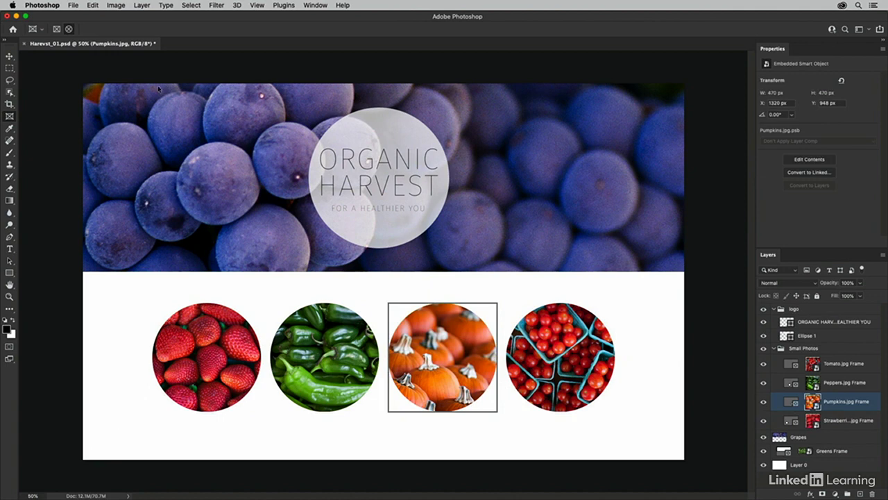
# Save the document as a new Photoshop file named Harevst_02.psd in the 07 Layers folder
pyautogui.click(73, 5)
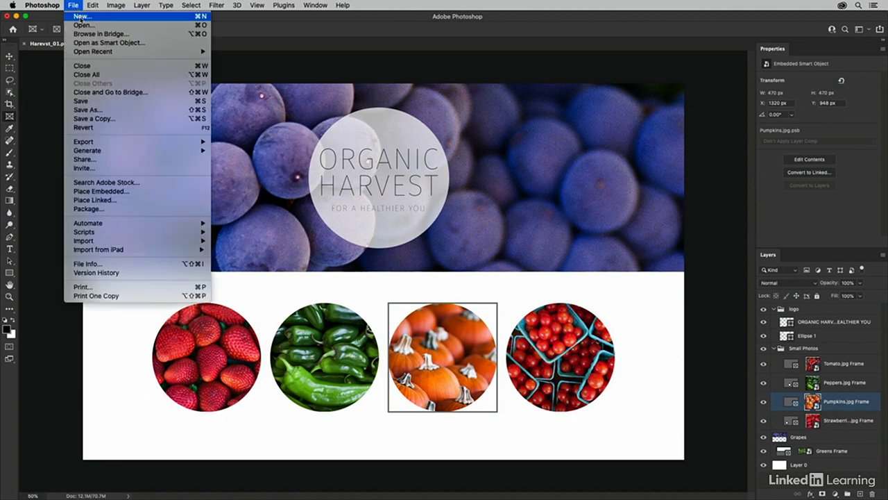
pyautogui.click(101, 111)
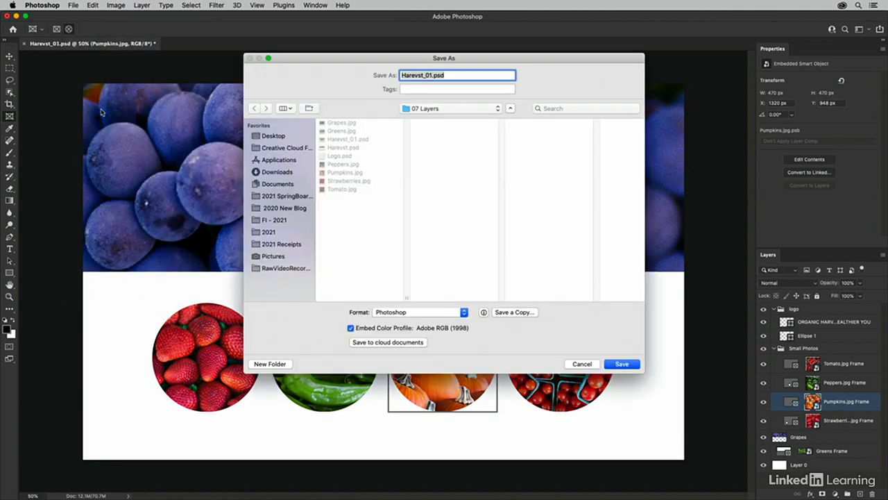
pyautogui.click(432, 75)
pyautogui.press('BackSpace')
pyautogui.write('2')
pyautogui.click(622, 364)
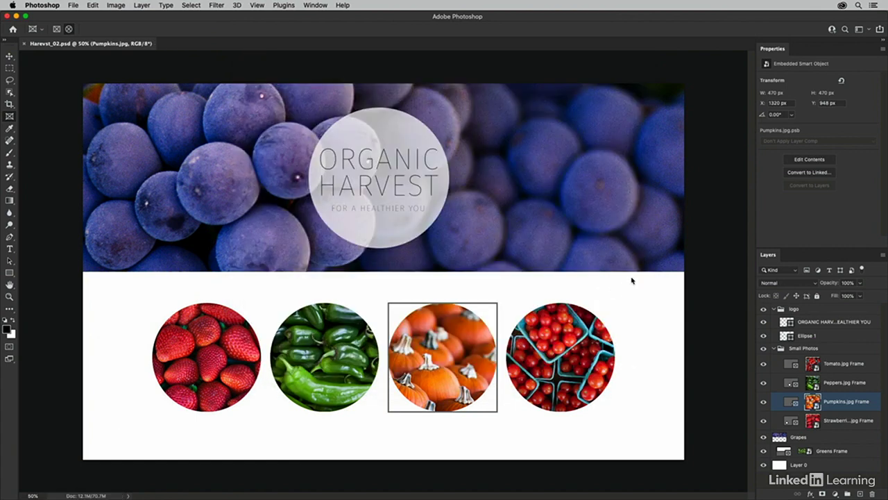